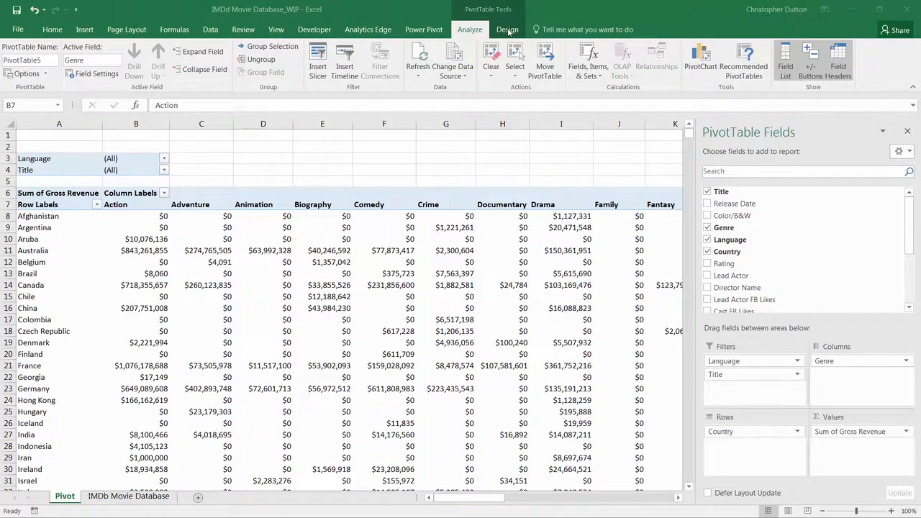
Apply a light green PivotTable style to the pivot table from the style gallery
click(507, 30)
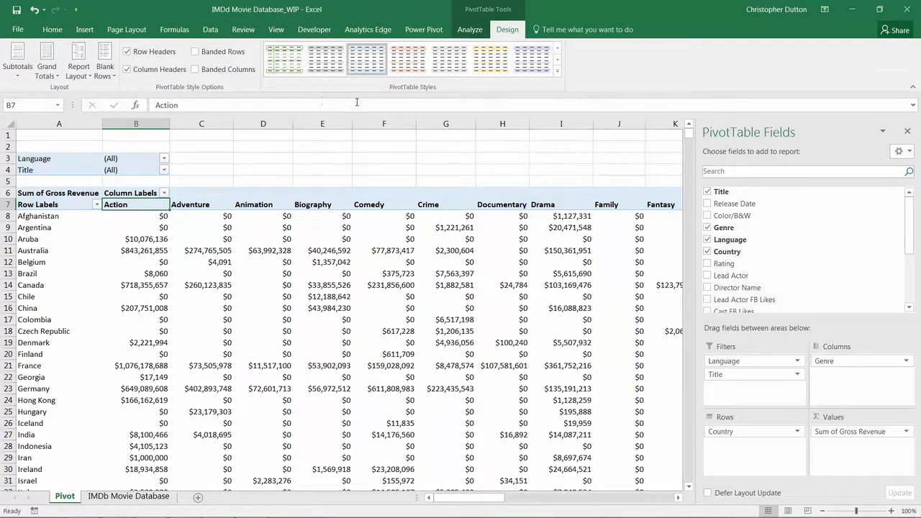
click(559, 76)
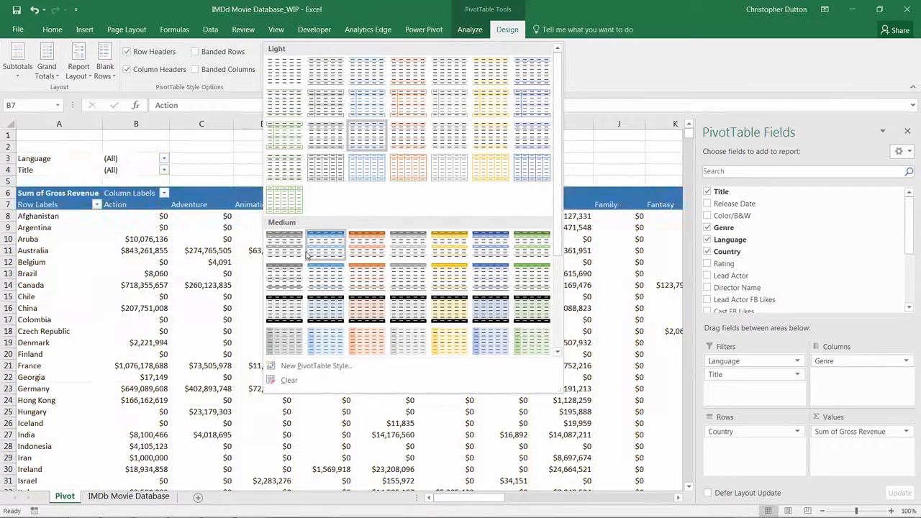
scroll(307, 254, down, 3)
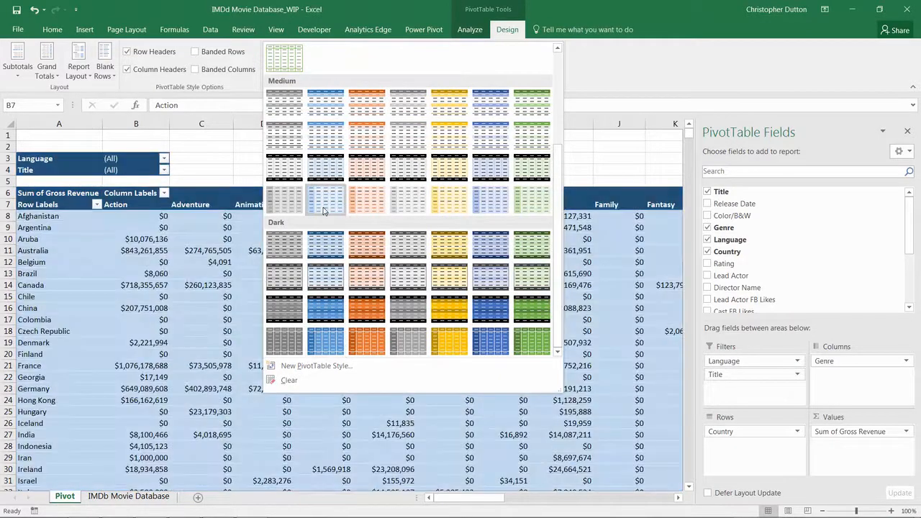
scroll(372, 198, up, 3)
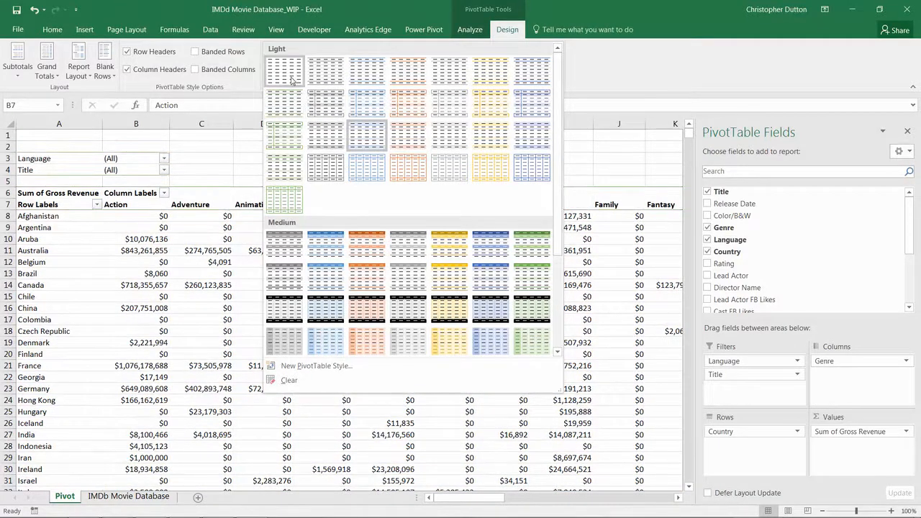
click(286, 170)
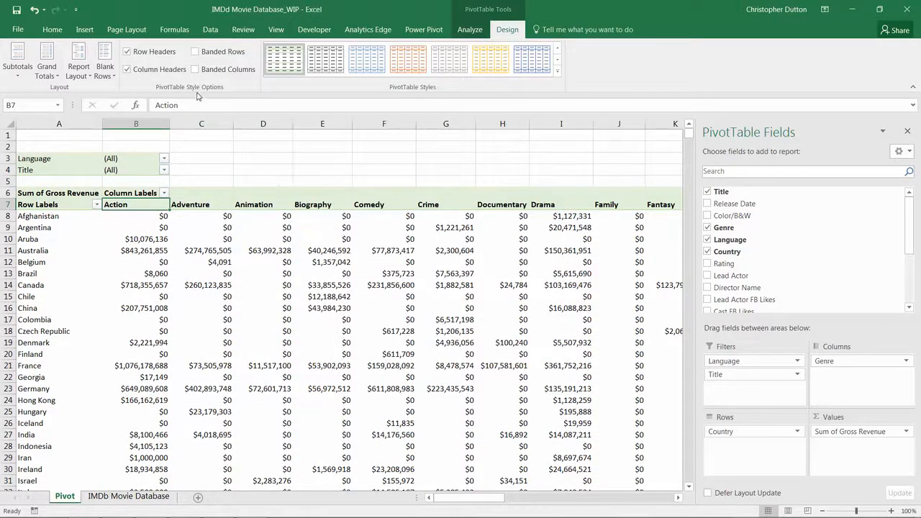
Toggle the column headers, banded rows and banded columns style options on and back off
click(127, 69)
click(127, 69)
click(194, 53)
click(194, 52)
click(194, 69)
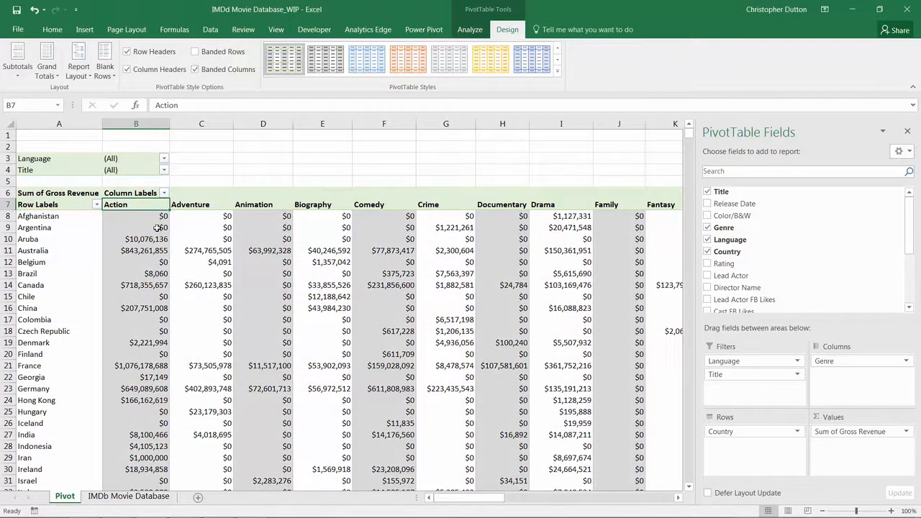
click(194, 69)
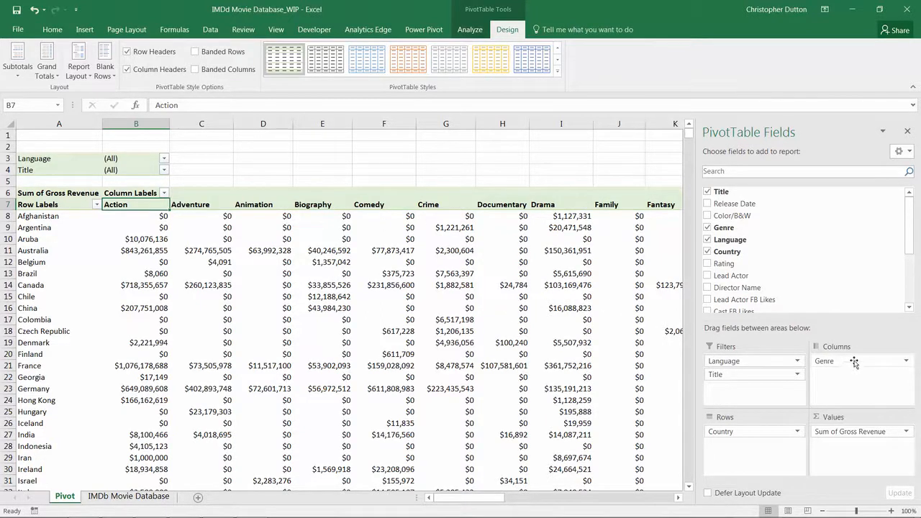
Move Genre from Columns to Rows below Country, and add Color/B&W as a third row field
drag(855, 362, 727, 446)
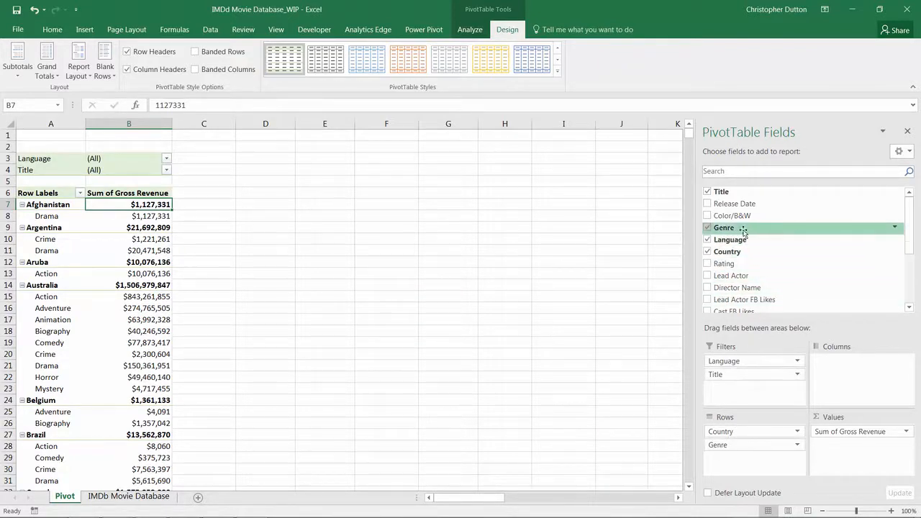
drag(737, 215, 752, 457)
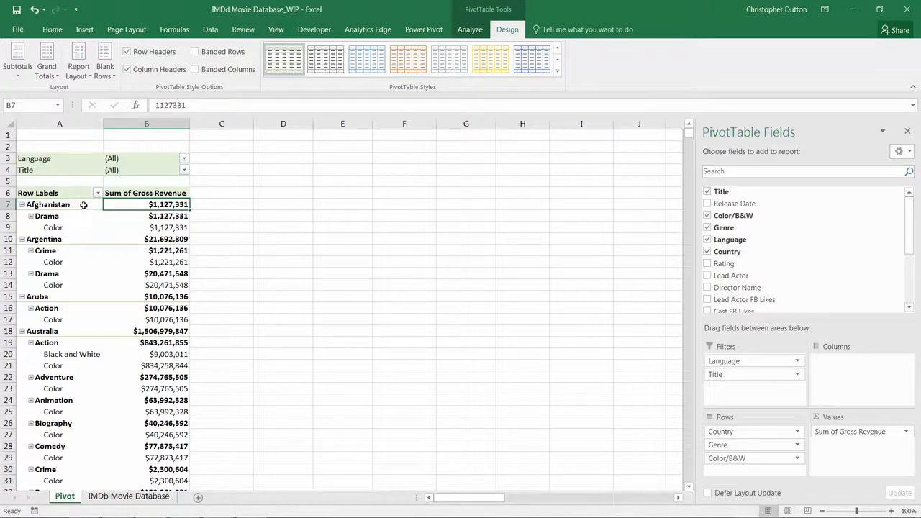
Set the pivot table's report layout to compact form
click(69, 193)
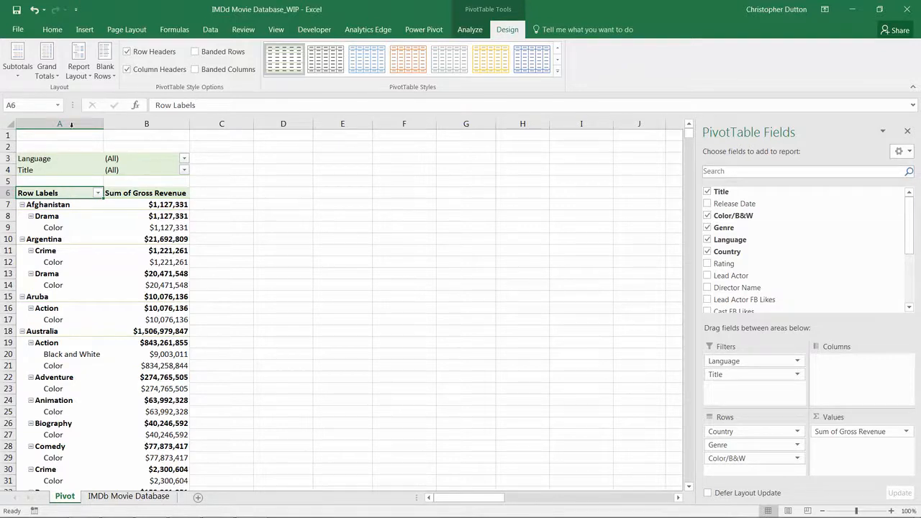
click(83, 78)
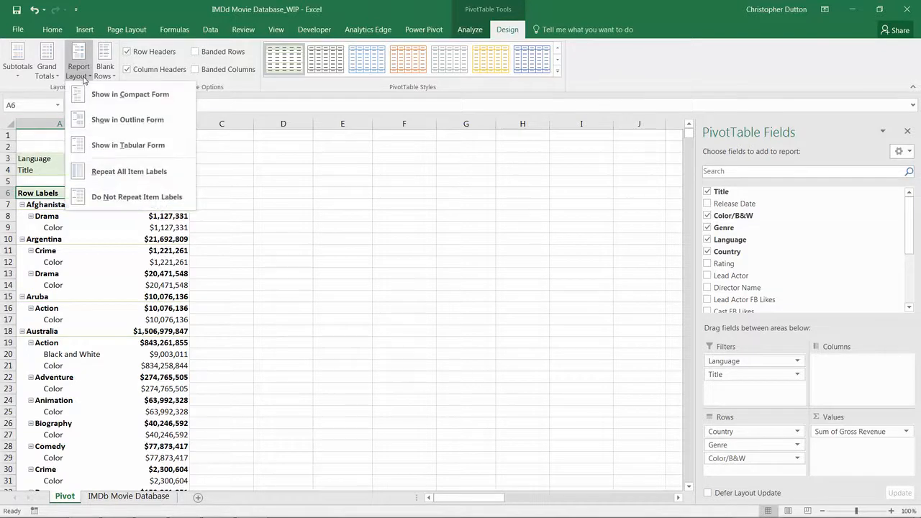
click(178, 98)
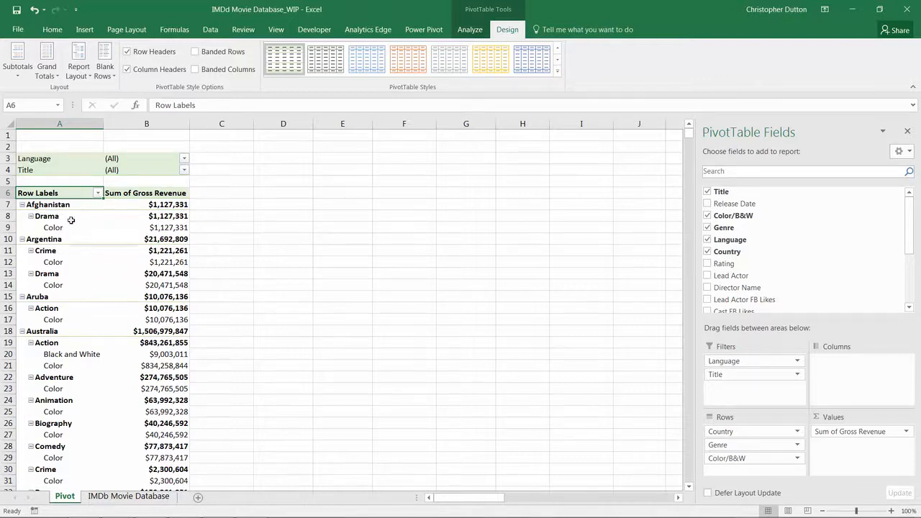
click(66, 217)
click(67, 227)
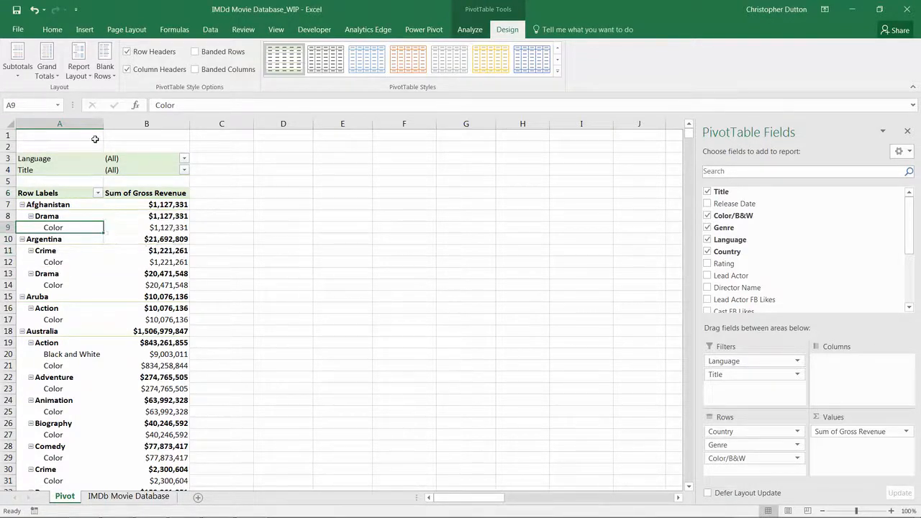
Switch the report layout to outline form
click(84, 74)
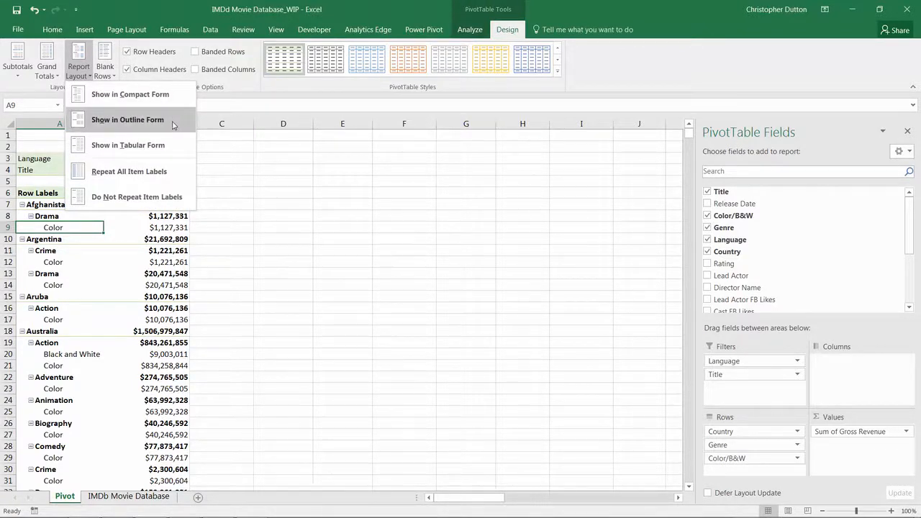
click(127, 119)
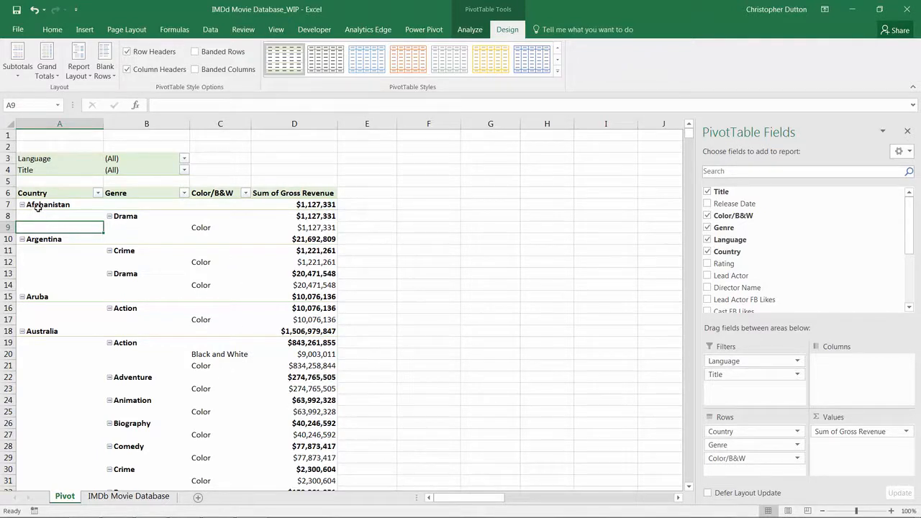
click(184, 193)
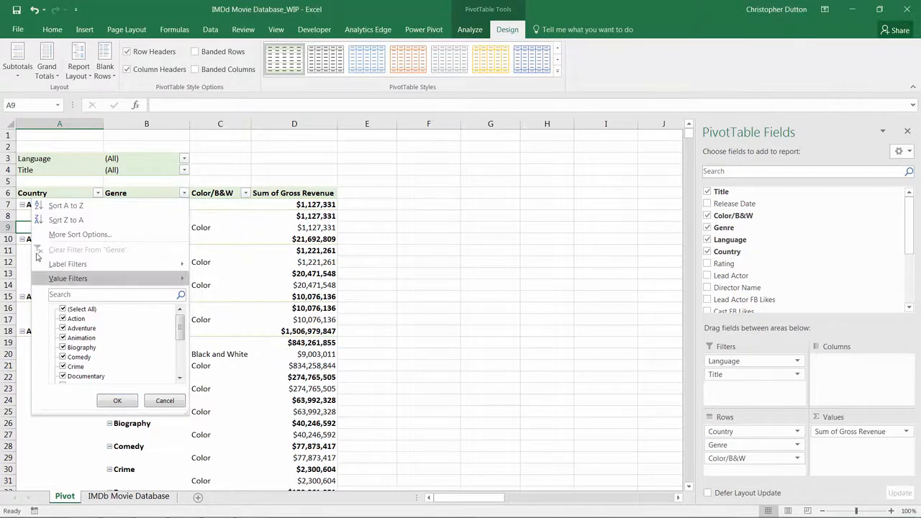
click(185, 195)
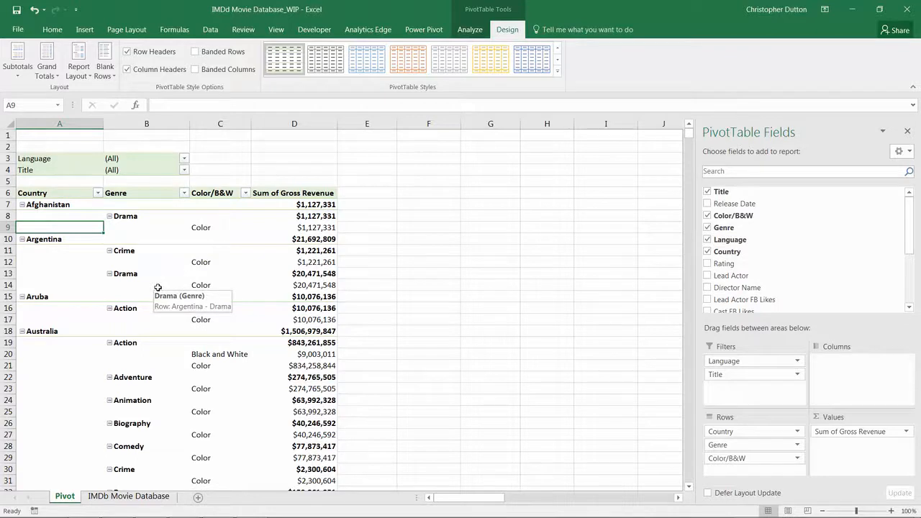
Switch the report layout to tabular form
click(81, 75)
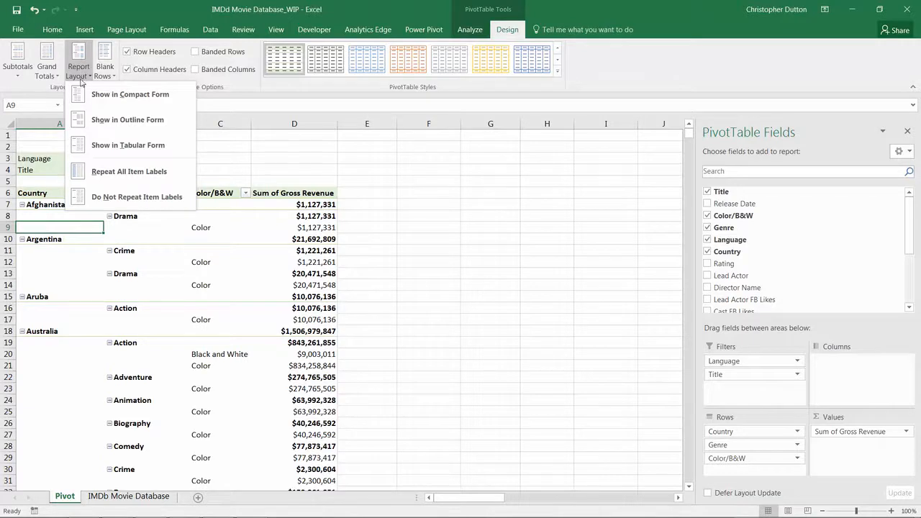
click(128, 147)
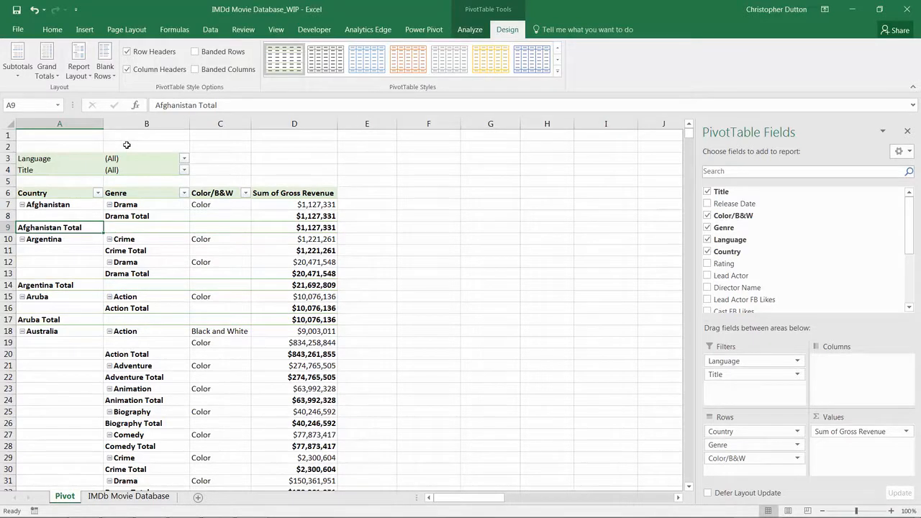
click(60, 205)
click(141, 205)
click(215, 205)
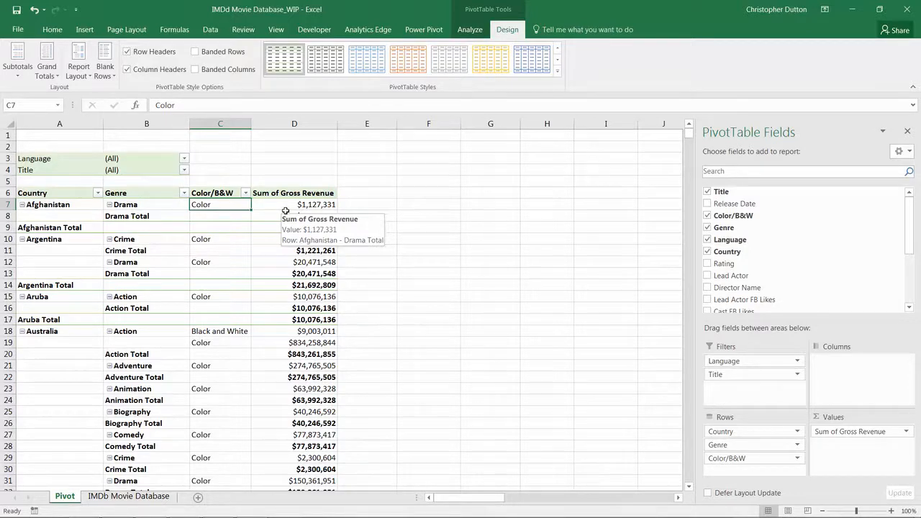
Switch the report layout back to outline form
click(79, 70)
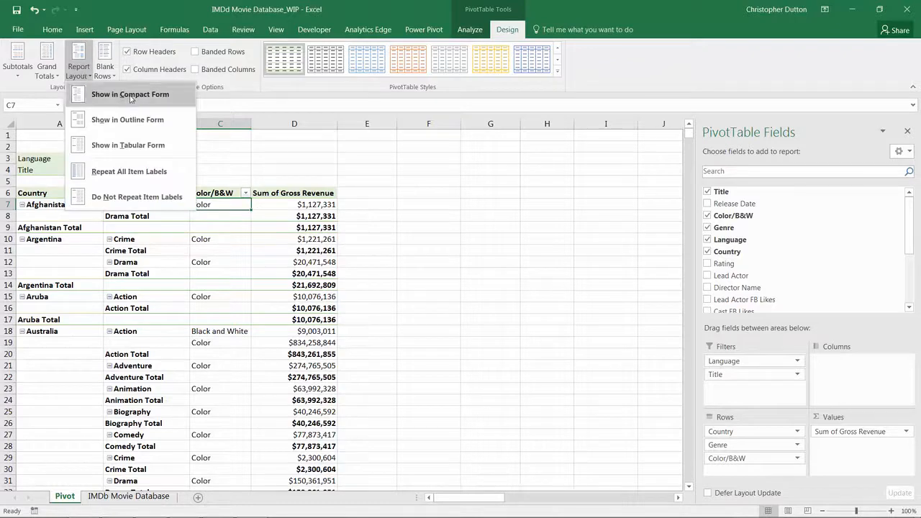
click(131, 119)
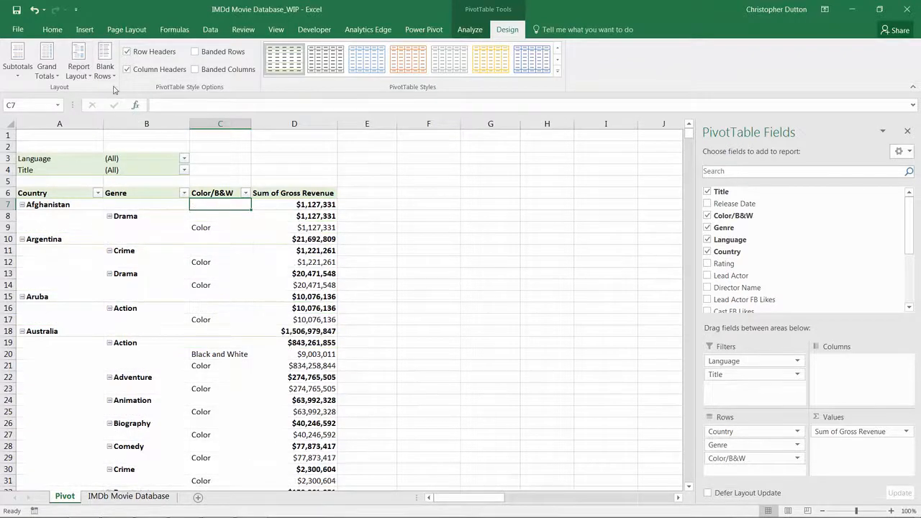
Turn on repeating all item labels, then switch back to not repeating item labels
click(79, 72)
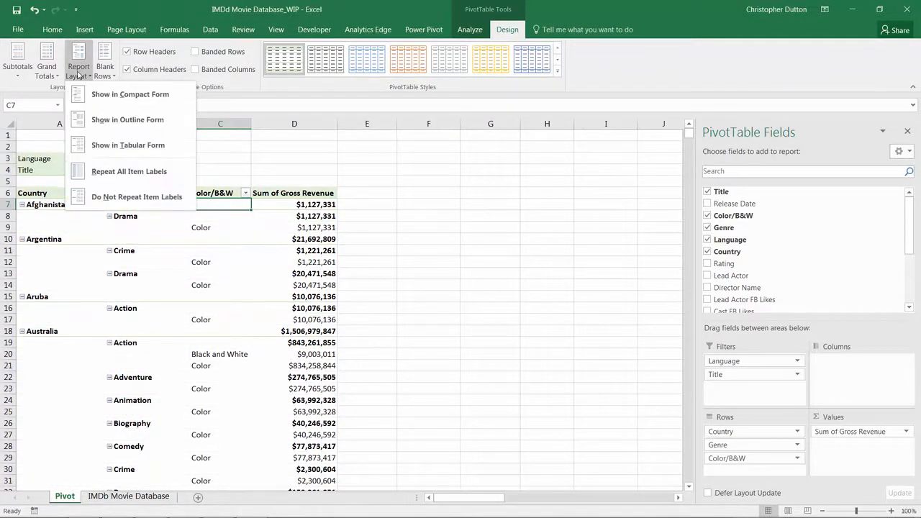
click(154, 173)
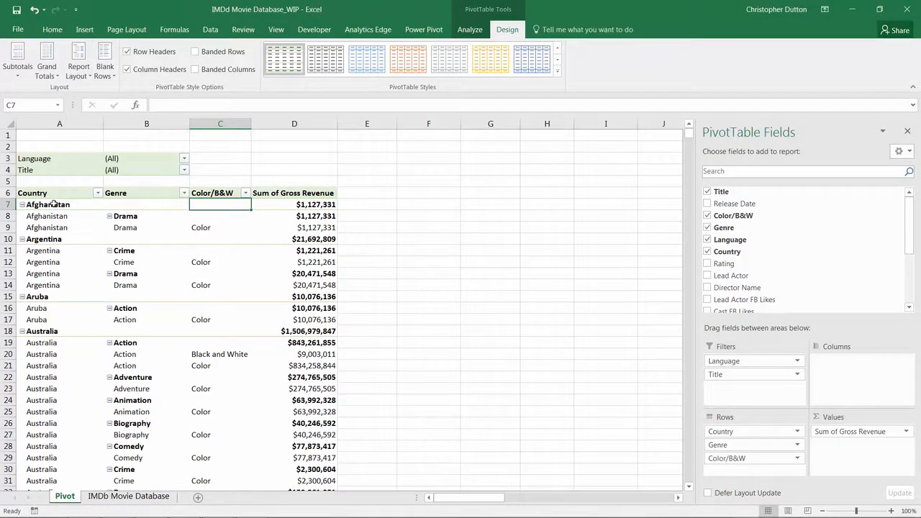
scroll(61, 363, down, 3)
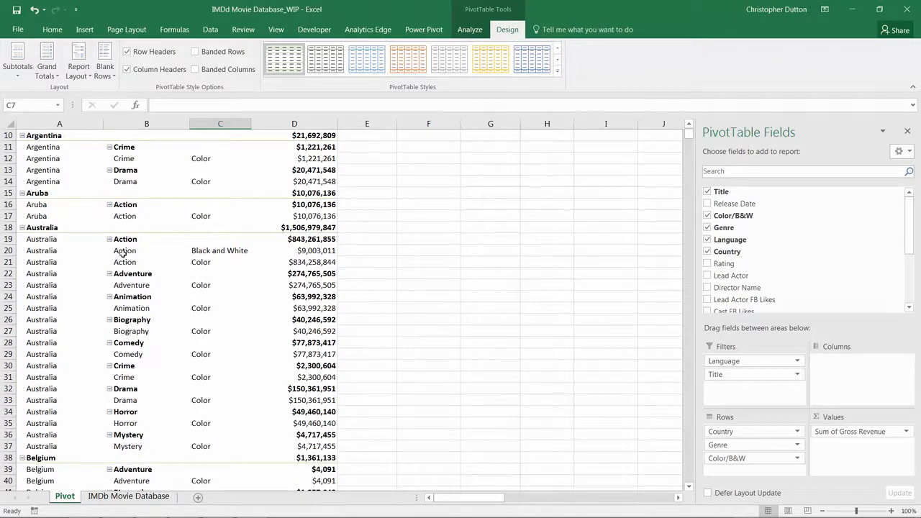
scroll(121, 308, up, 3)
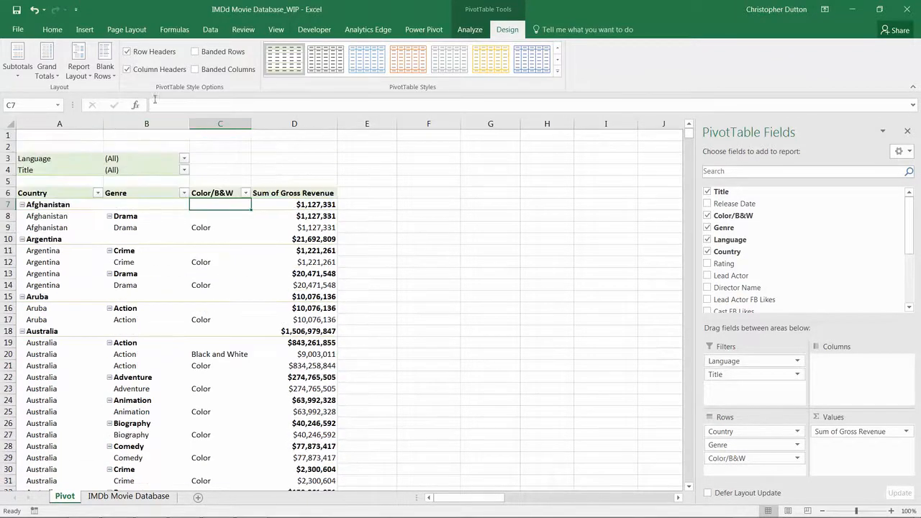
click(79, 70)
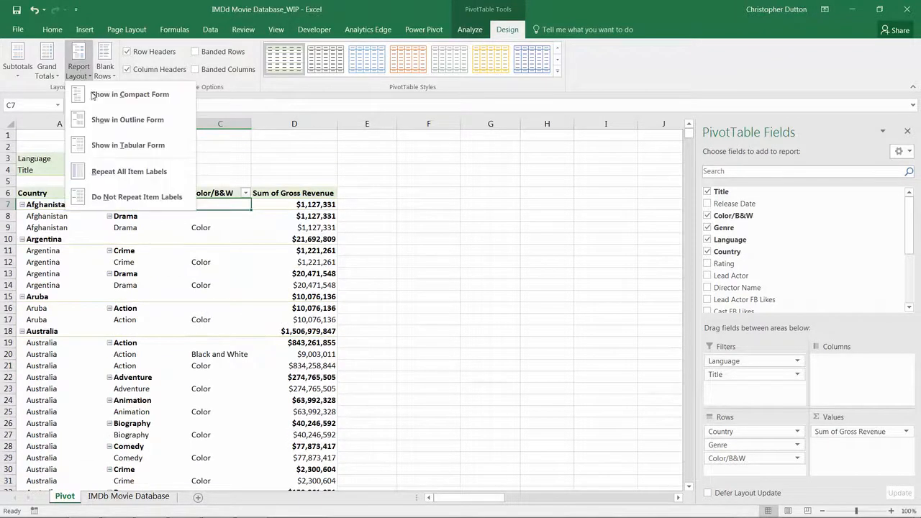
click(127, 197)
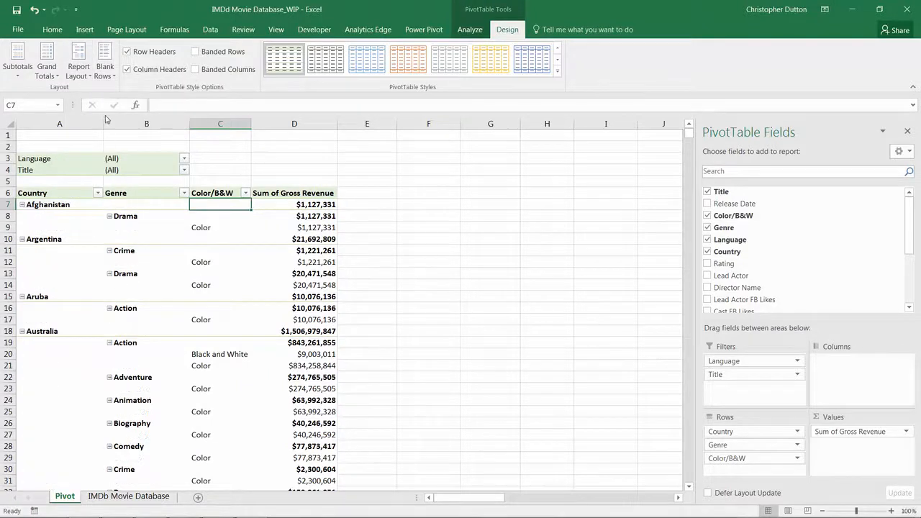
Insert a blank line after each item, then remove the blank lines again
click(106, 73)
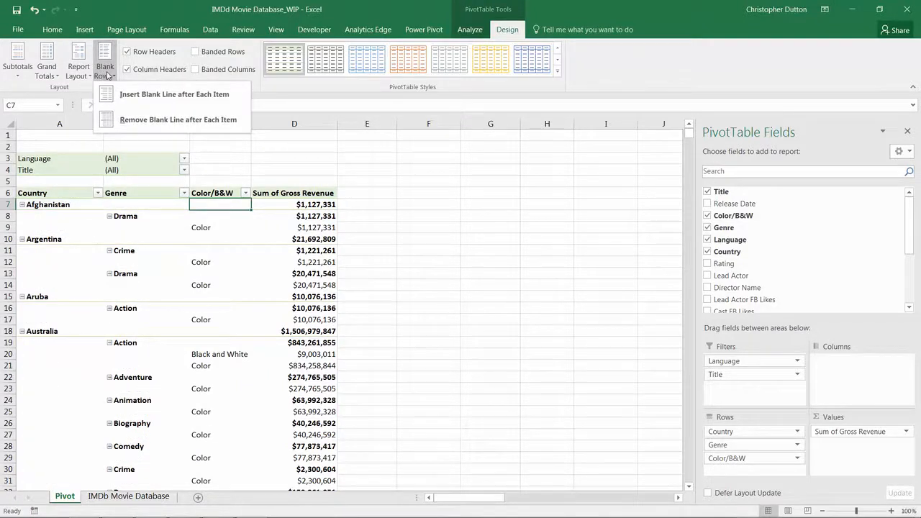
click(159, 94)
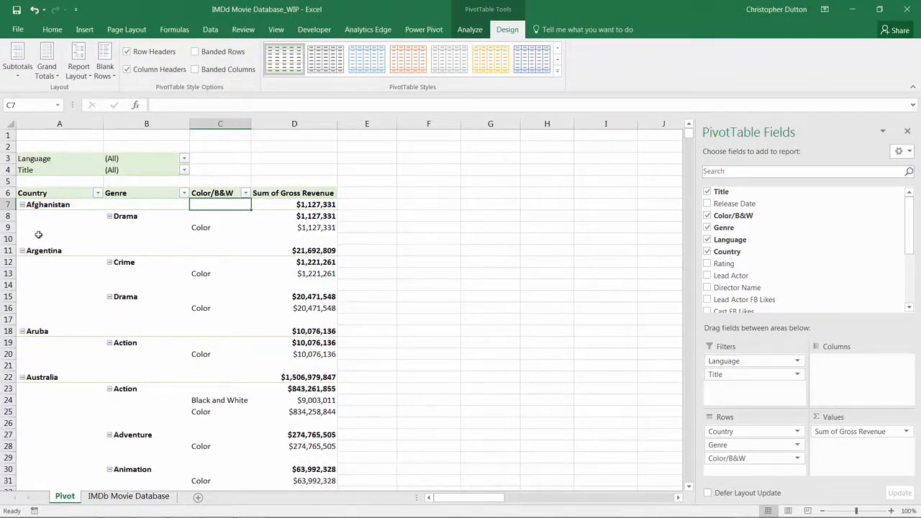
drag(39, 239, 292, 239)
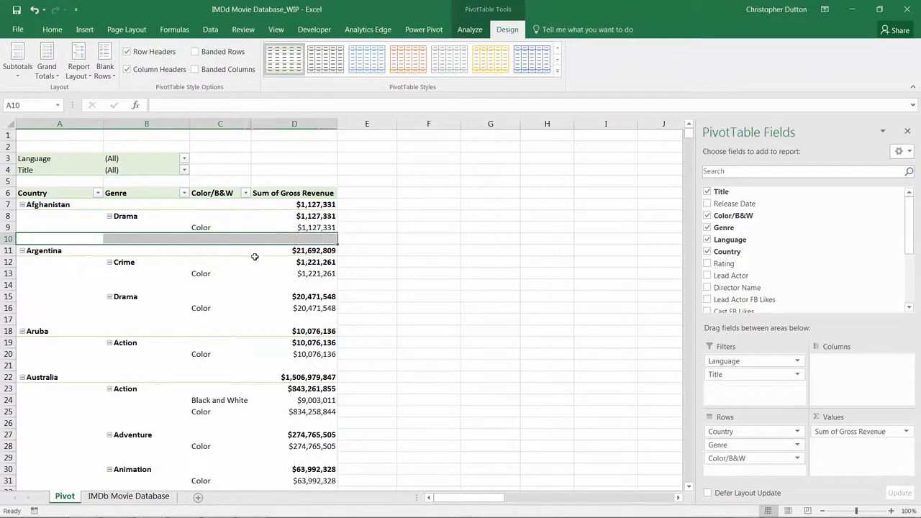
click(295, 240)
click(111, 75)
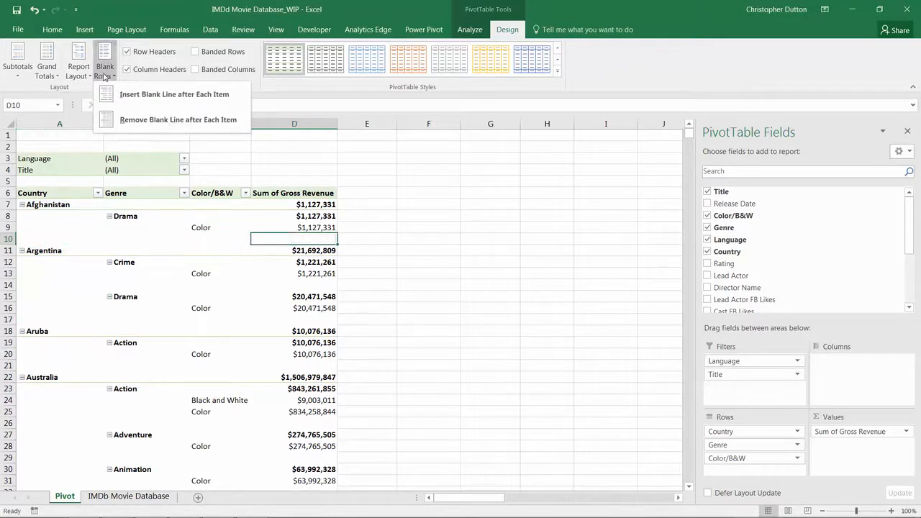
click(182, 122)
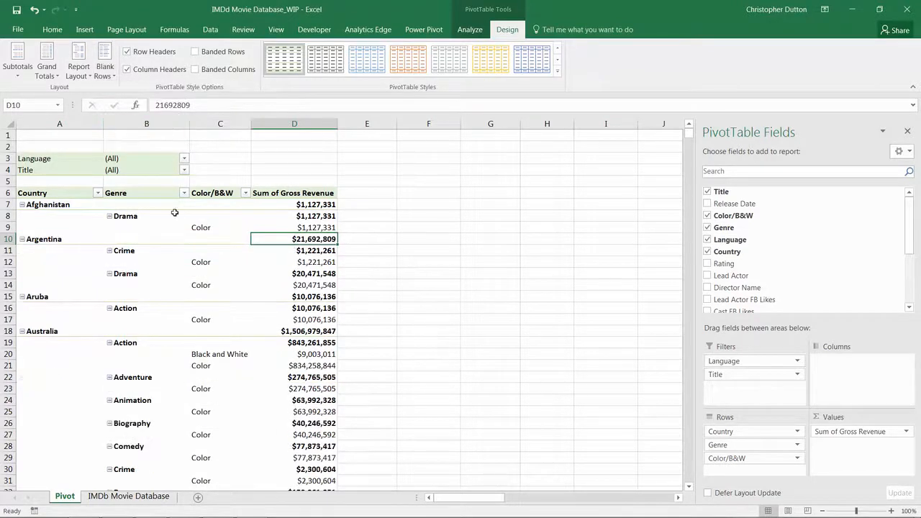
Turn grand totals off for both rows and columns
click(54, 74)
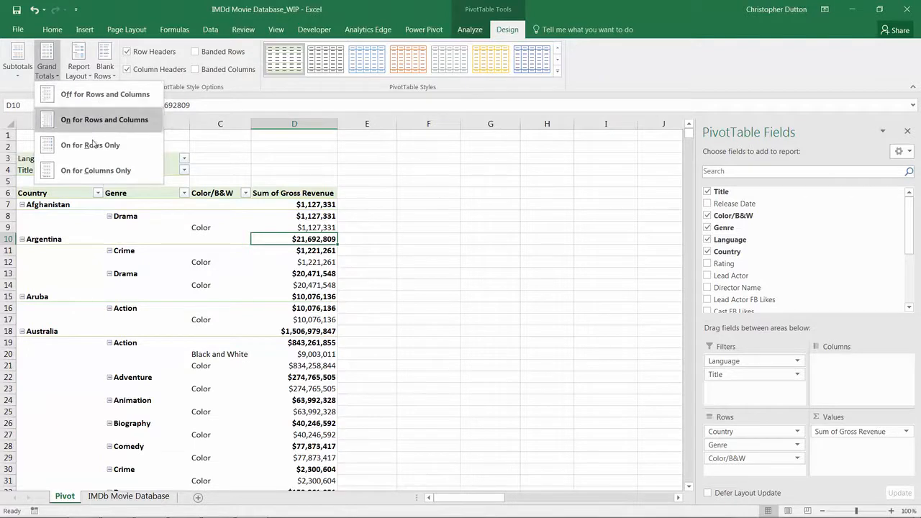
click(120, 96)
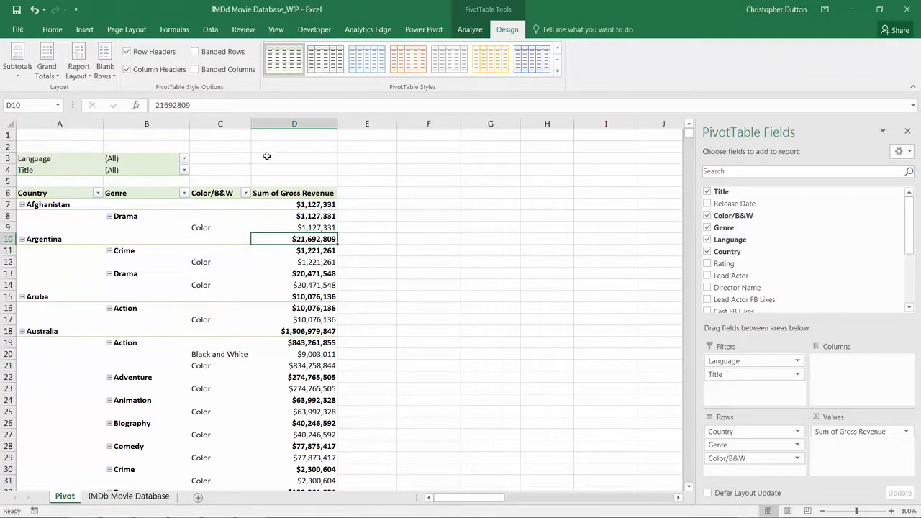
Turn grand totals back on for both rows and columns
scroll(219, 316, down, 15)
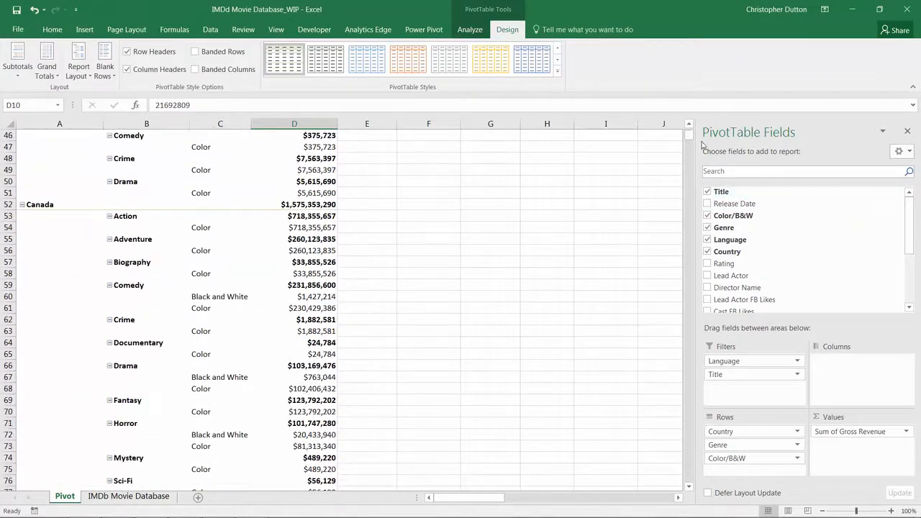
mouse_move(690, 139)
mouse_down()
mouse_move(690, 200)
mouse_move(701, 175)
mouse_move(694, 153)
mouse_up()
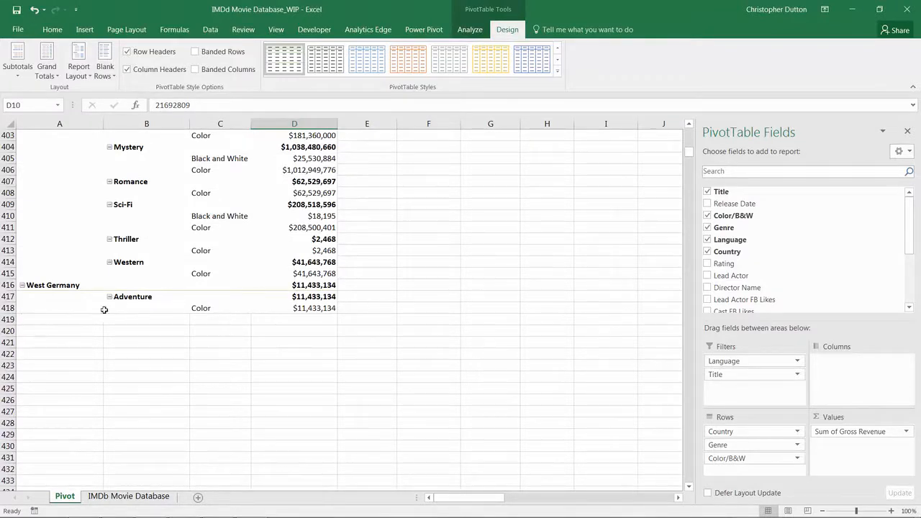
click(47, 70)
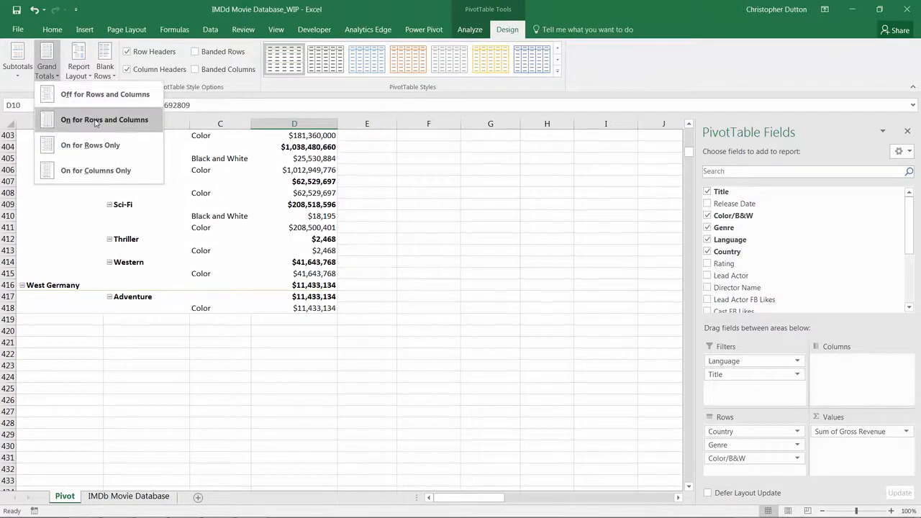
click(99, 123)
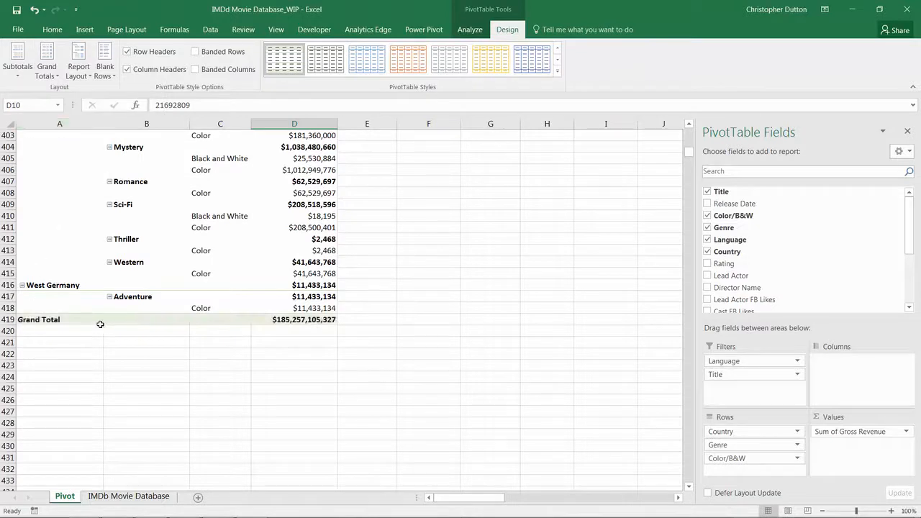
Turn off all subtotals in the pivot table
click(18, 69)
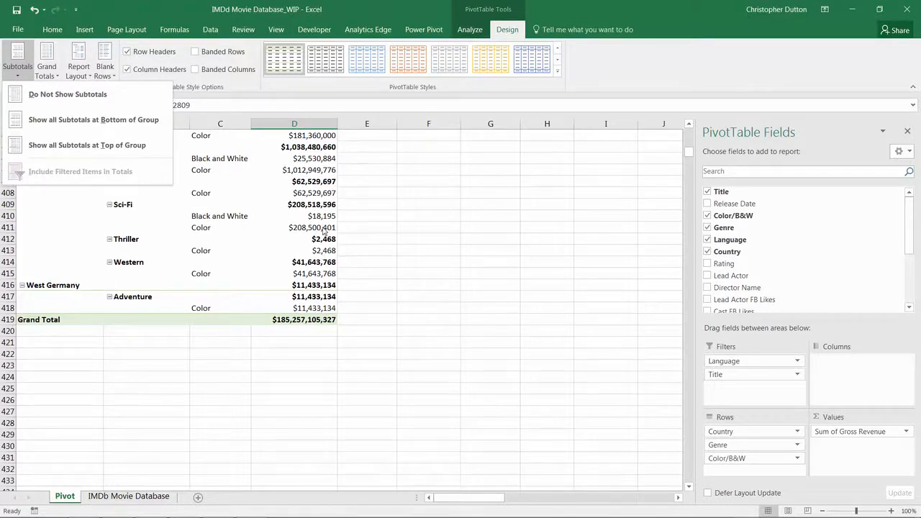
click(74, 98)
drag(687, 151, 687, 125)
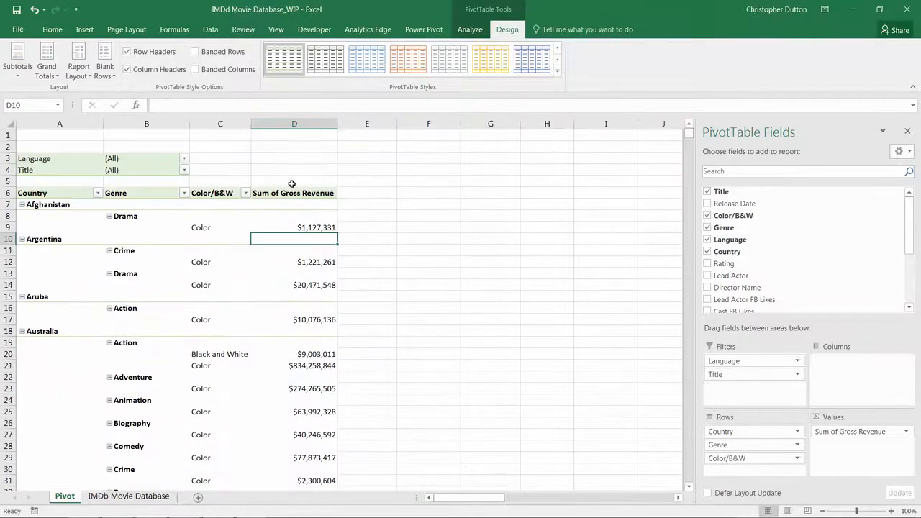
Show all subtotals at the bottom of each group, then switch them back to the top of each group
click(17, 61)
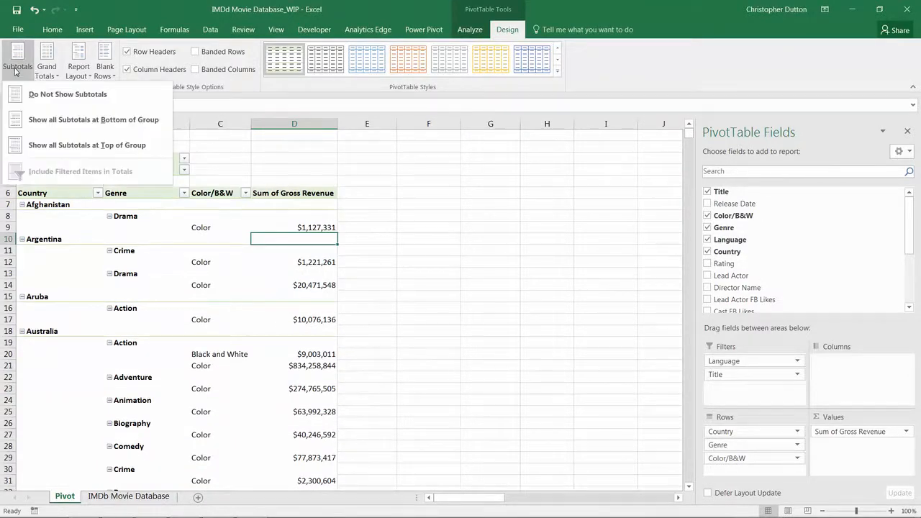
click(82, 120)
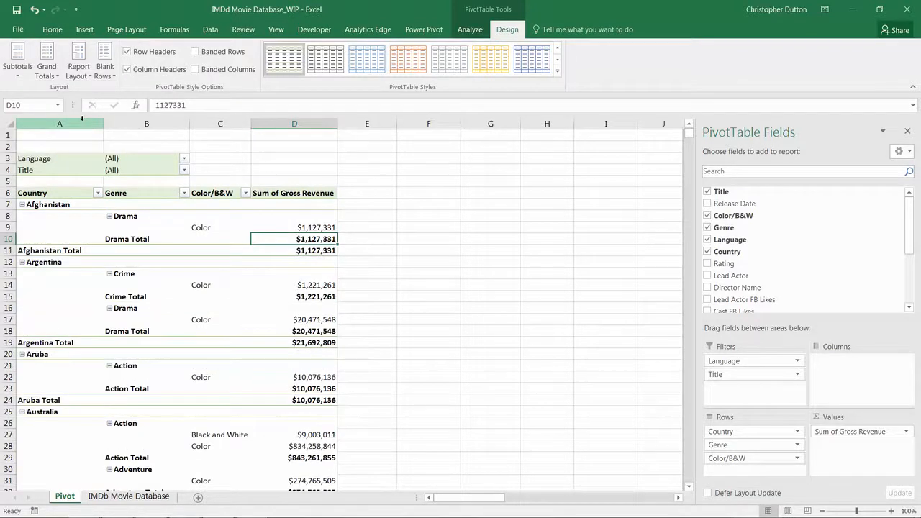
click(17, 61)
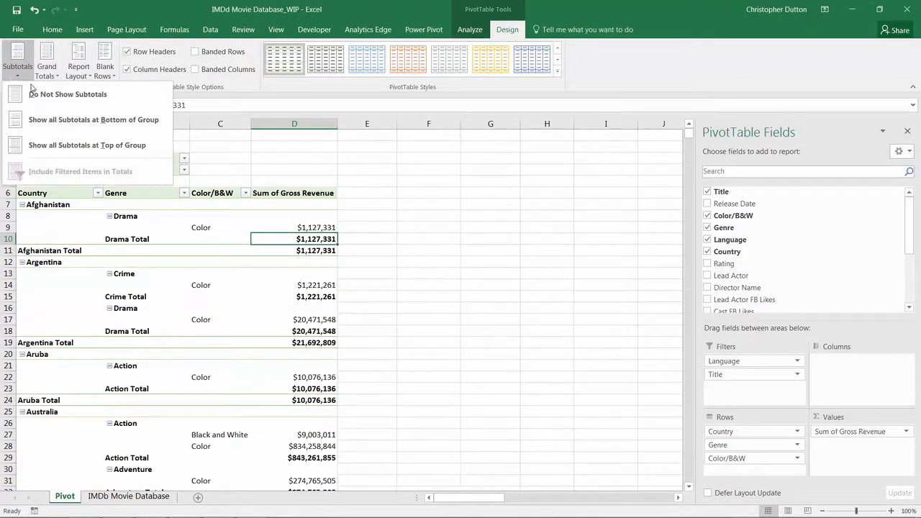
click(90, 146)
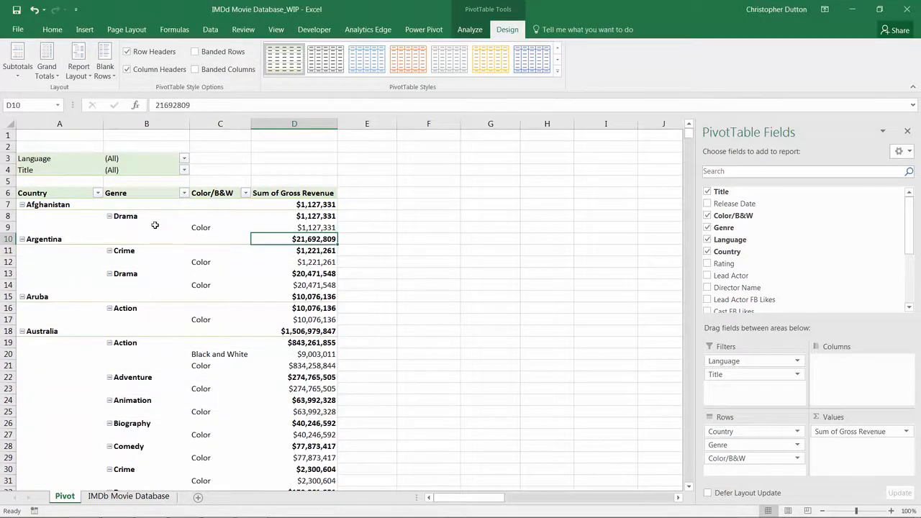
Examine the Australia country, Action genre and color rows to compare their subtotal values
scroll(154, 228, down, 4)
drag(51, 193, 305, 194)
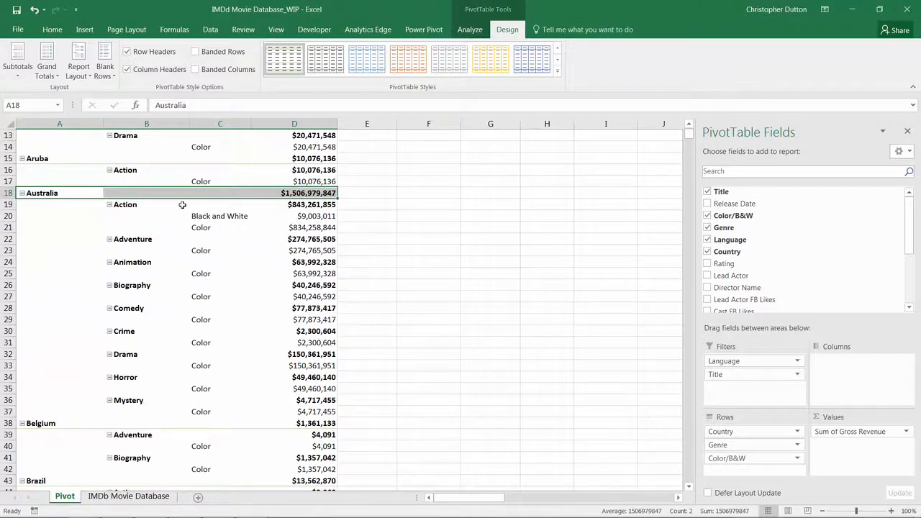
click(153, 204)
drag(153, 204, 325, 205)
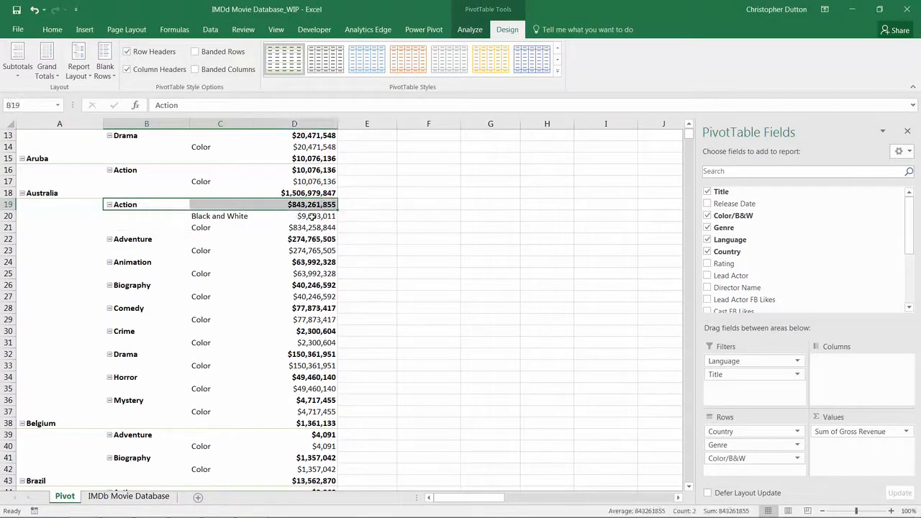
drag(241, 216, 307, 222)
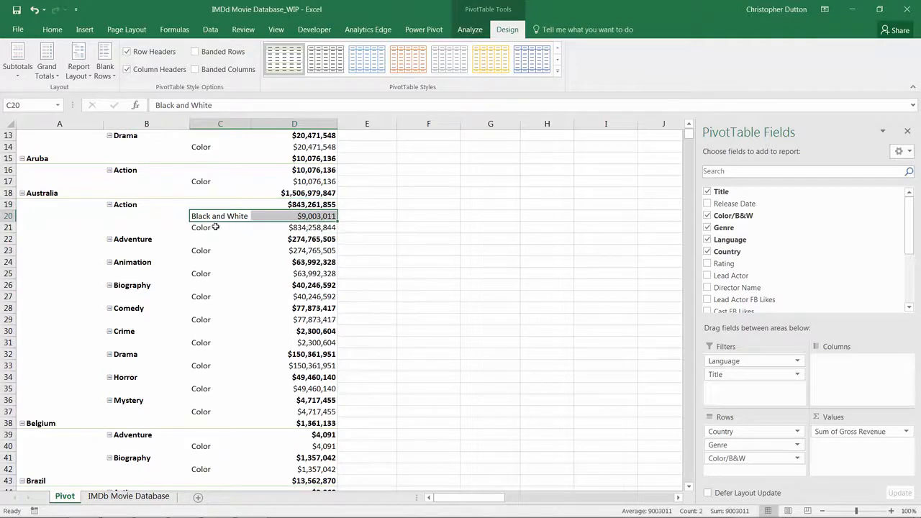
drag(205, 228, 311, 228)
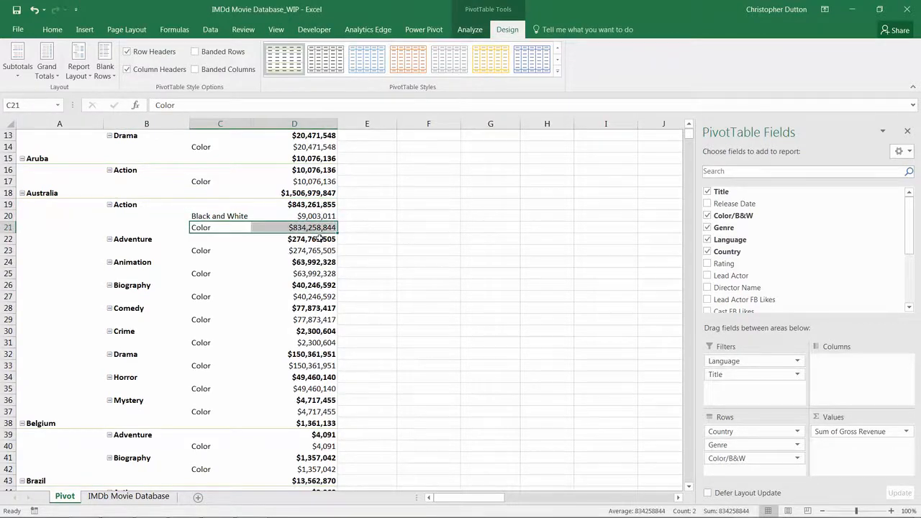
click(297, 205)
scroll(297, 209, up, 4)
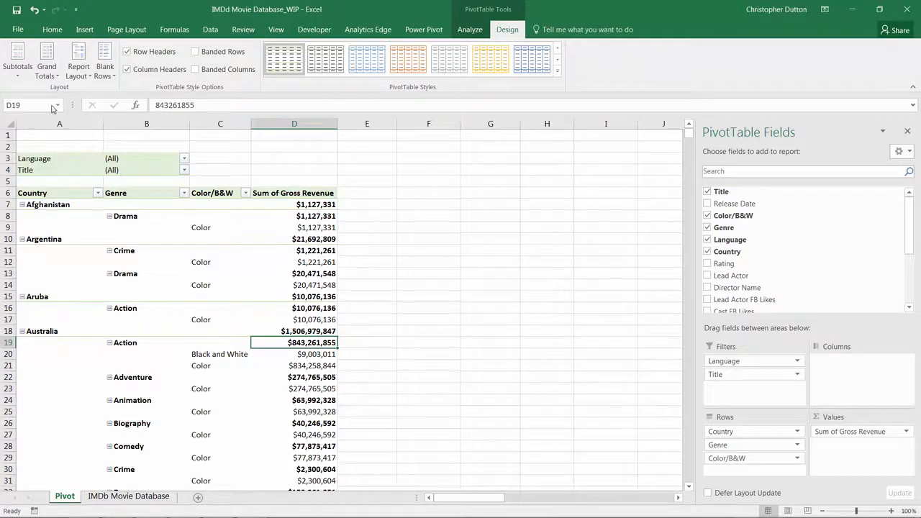
click(17, 64)
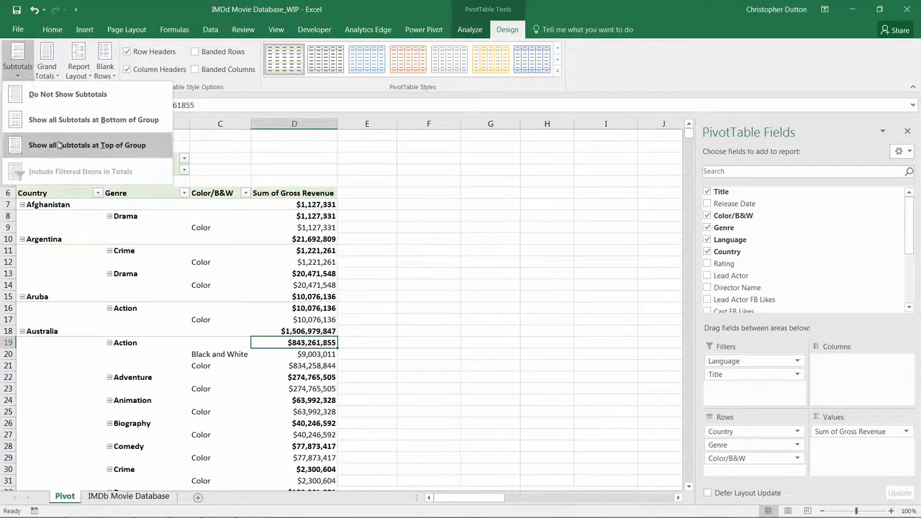
click(13, 72)
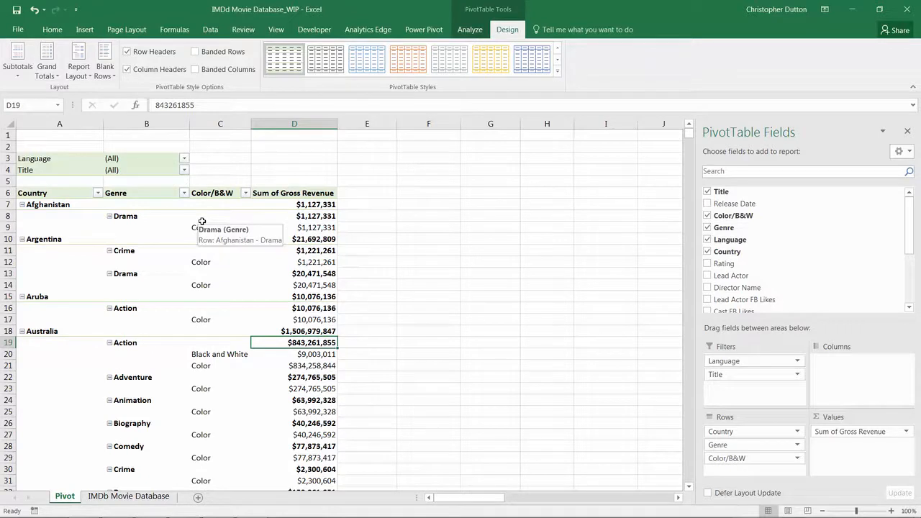
click(75, 76)
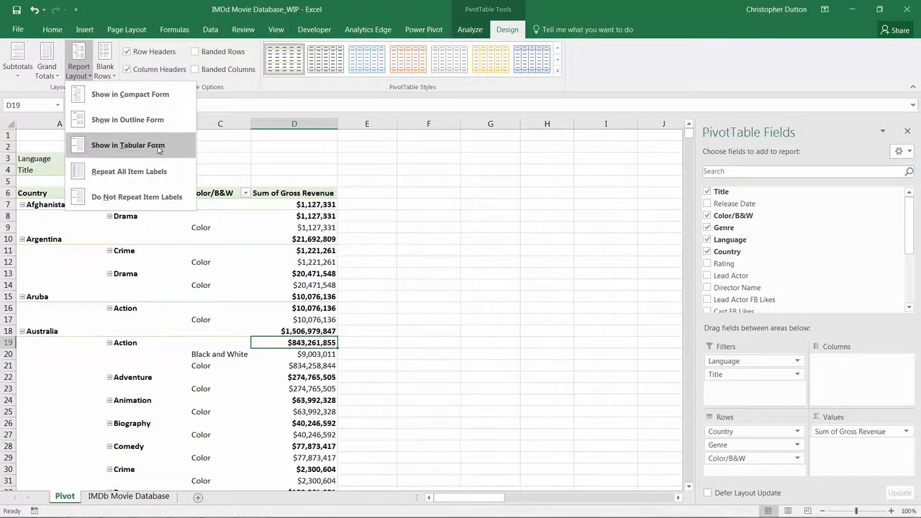
click(81, 75)
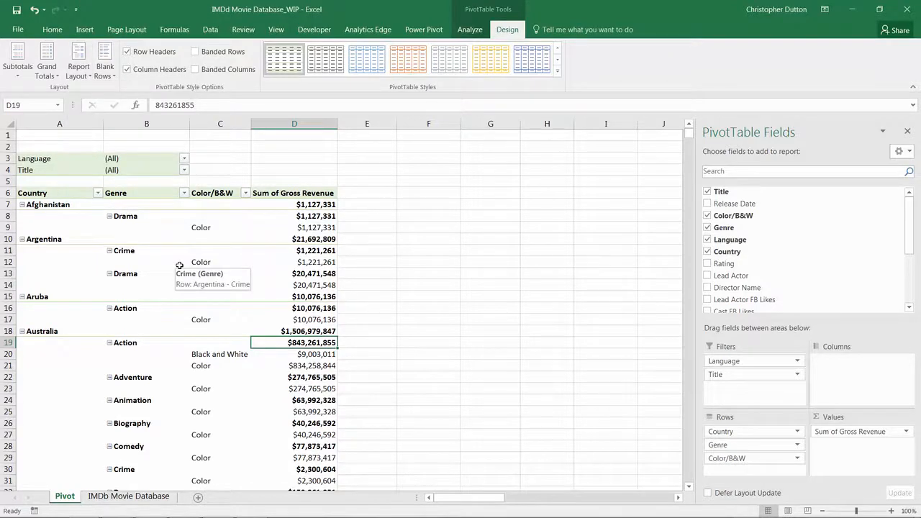